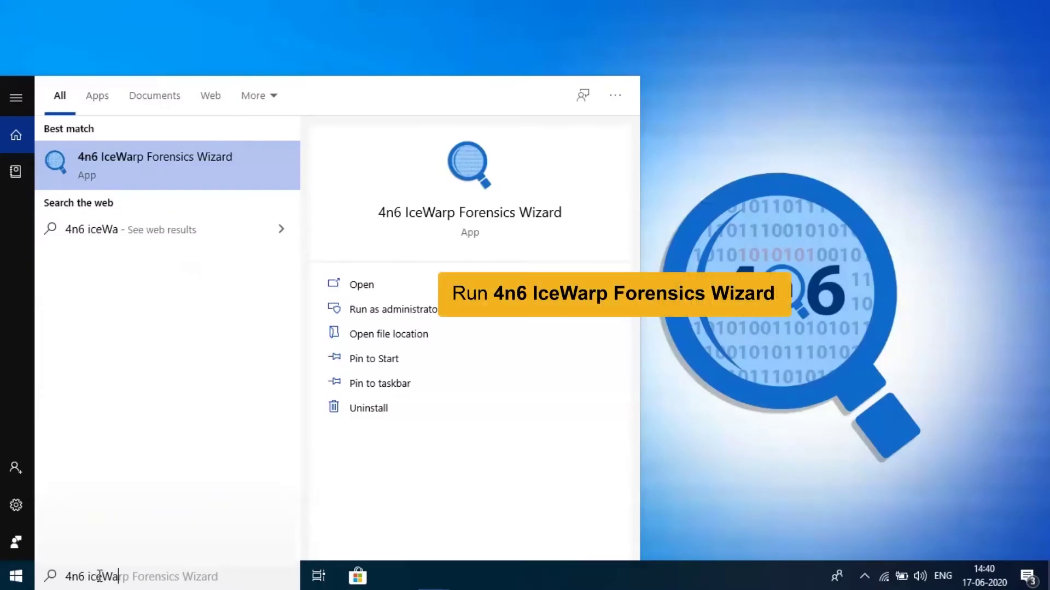
Search the Start menu for '4n6 IceWarp Forensics Wizard'
text(orens)
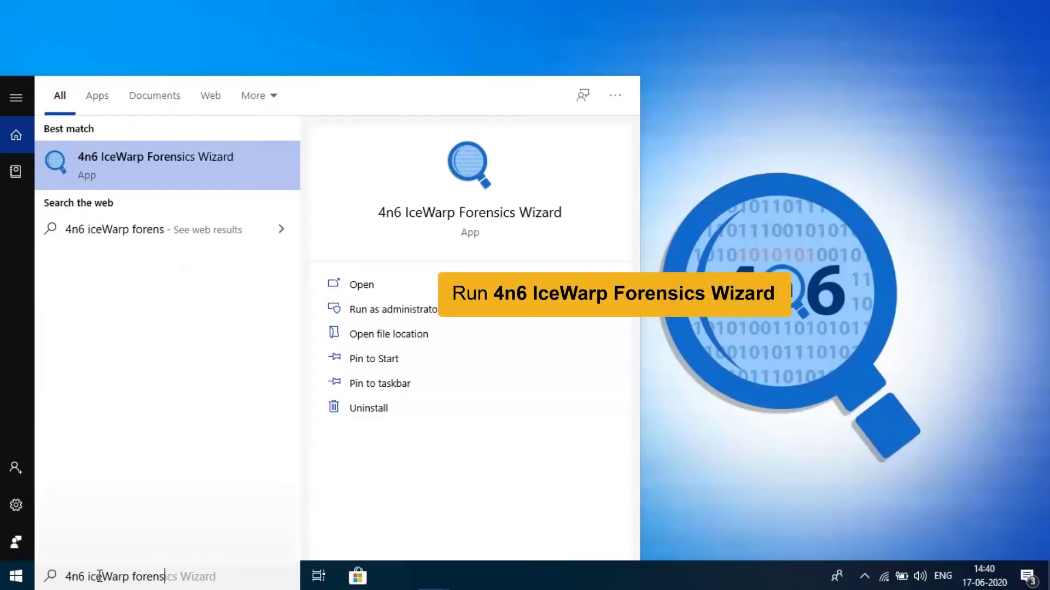
text(ics Wizard)
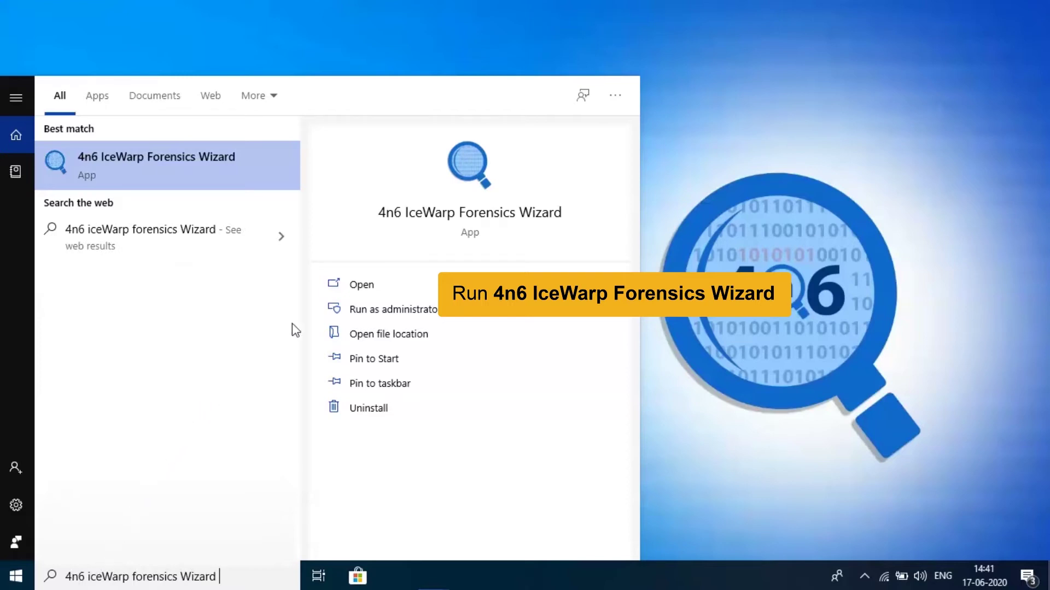
Launch 4n6 IceWarp Forensics Wizard and load the configured IceWarp account's mailbox folders
click(358, 288)
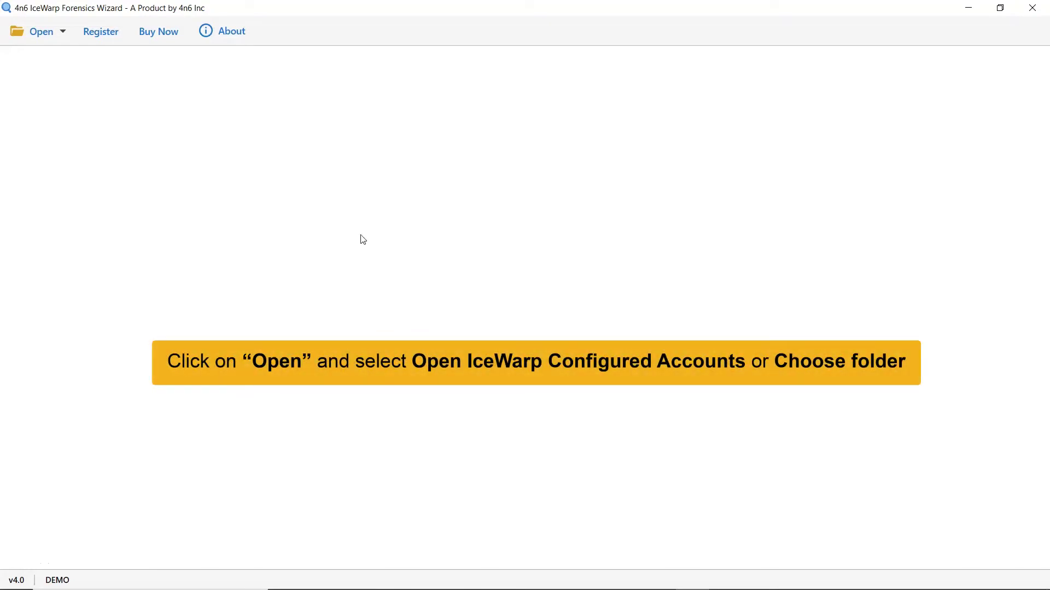
click(59, 41)
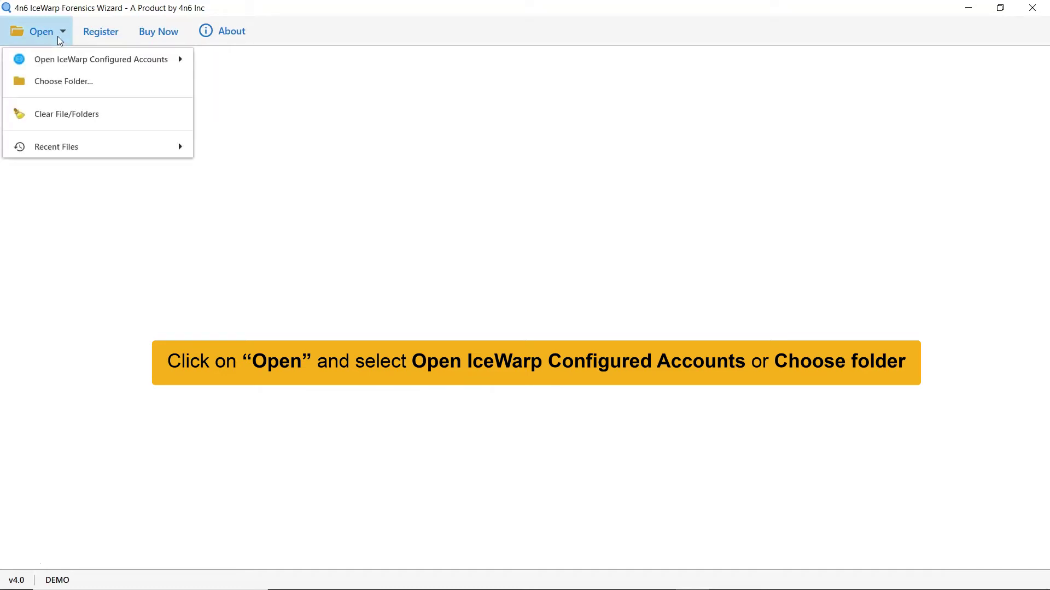
mouse_move(67, 65)
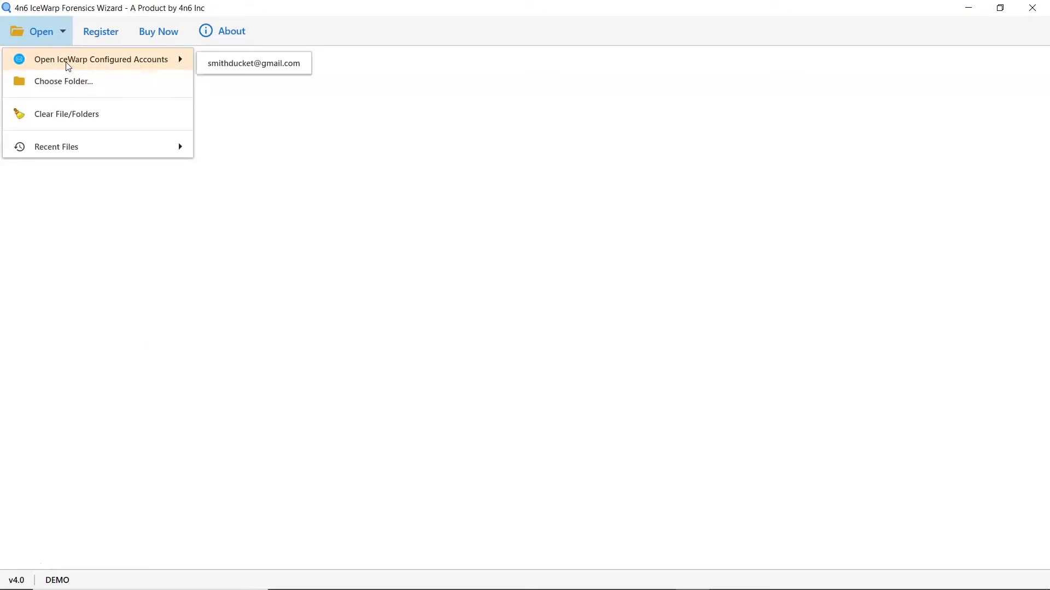
click(235, 66)
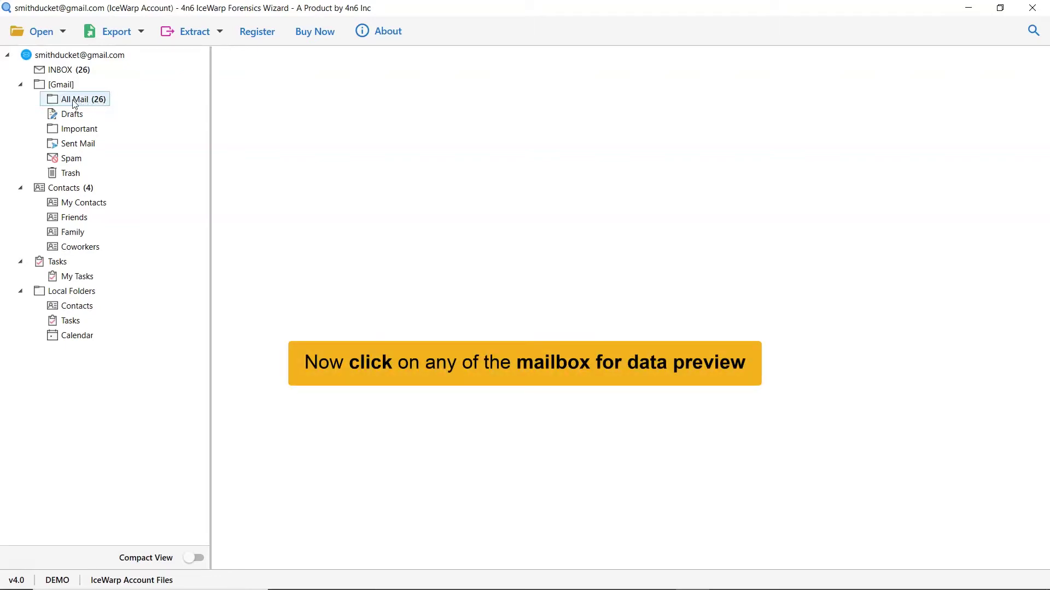
Preview the All Mail message 'Your Friday Mix: The Little-Known Reason Pencils are Yellow'
click(75, 104)
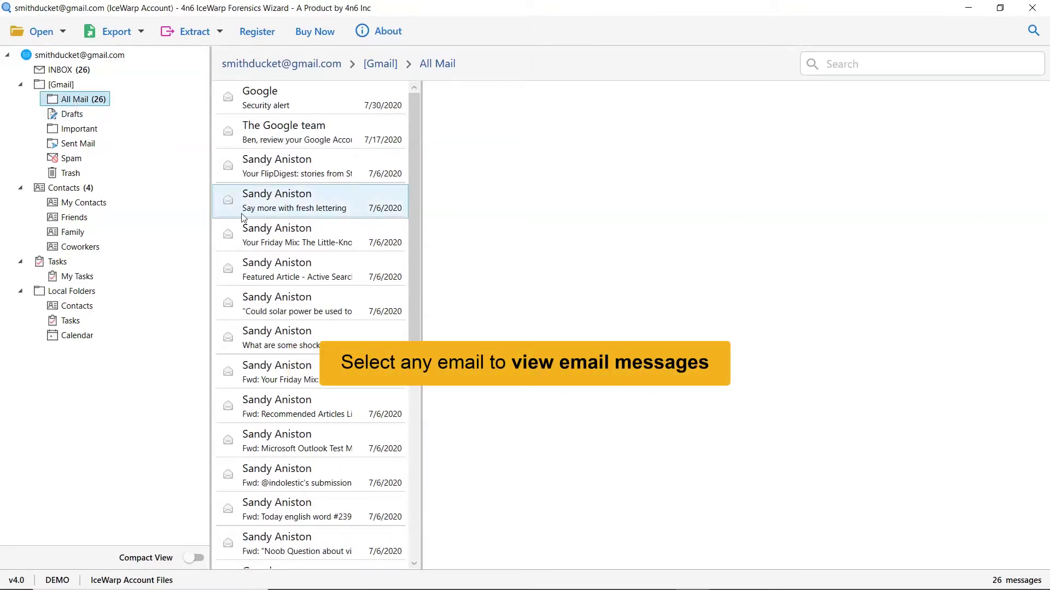
click(292, 237)
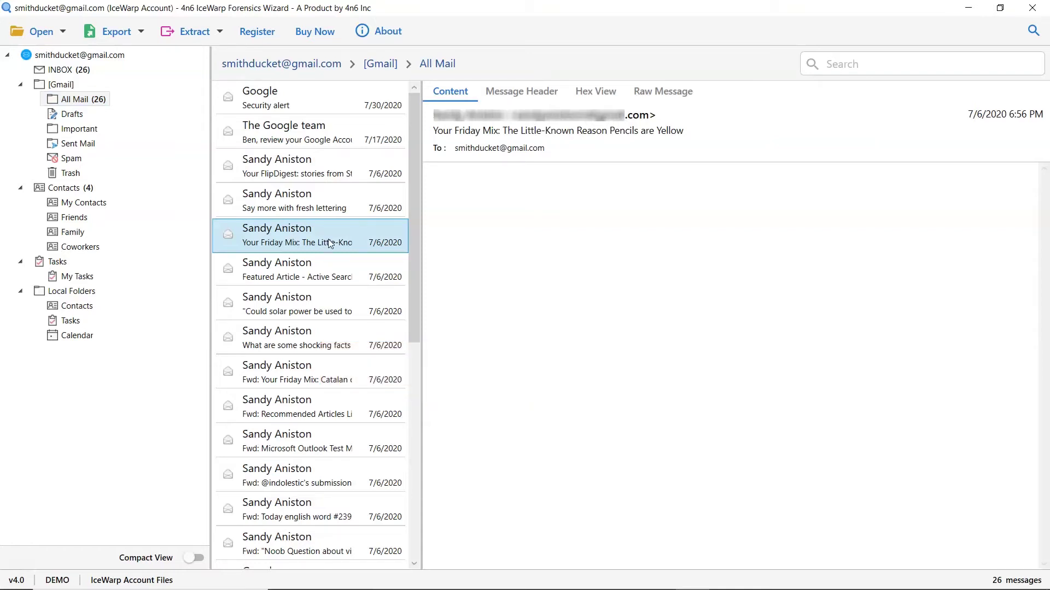
drag(413, 245, 411, 419)
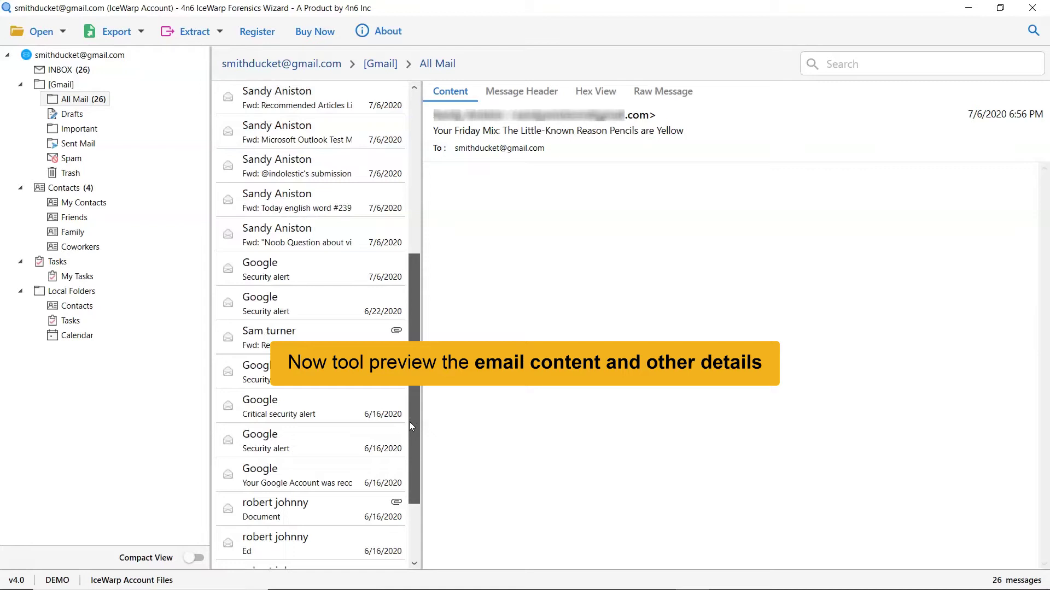
drag(410, 427, 408, 480)
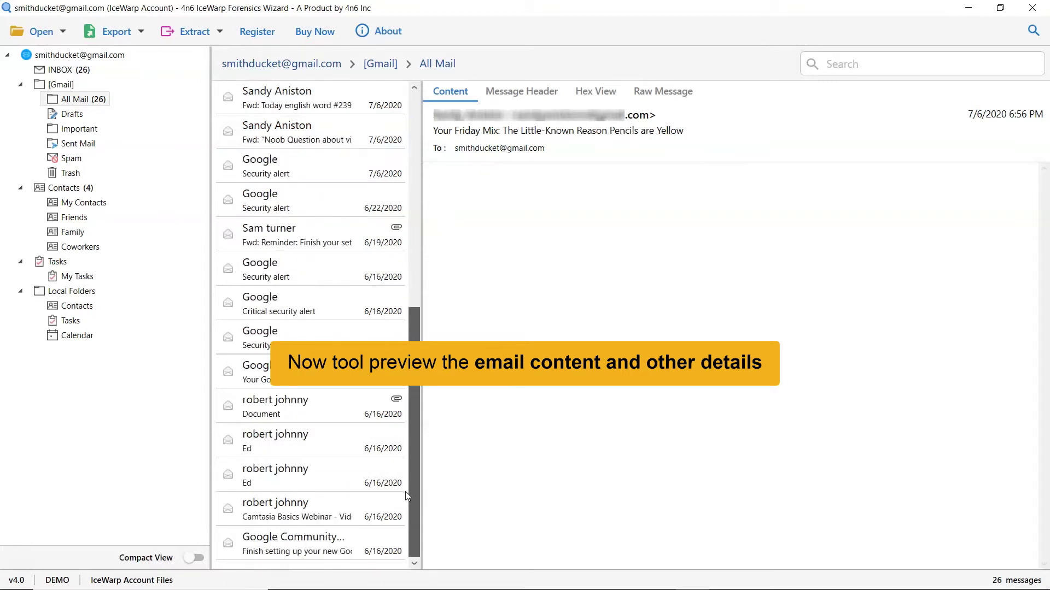
Preview the 'Document' message and view options for its miscellaneous_pdf attachment
click(326, 412)
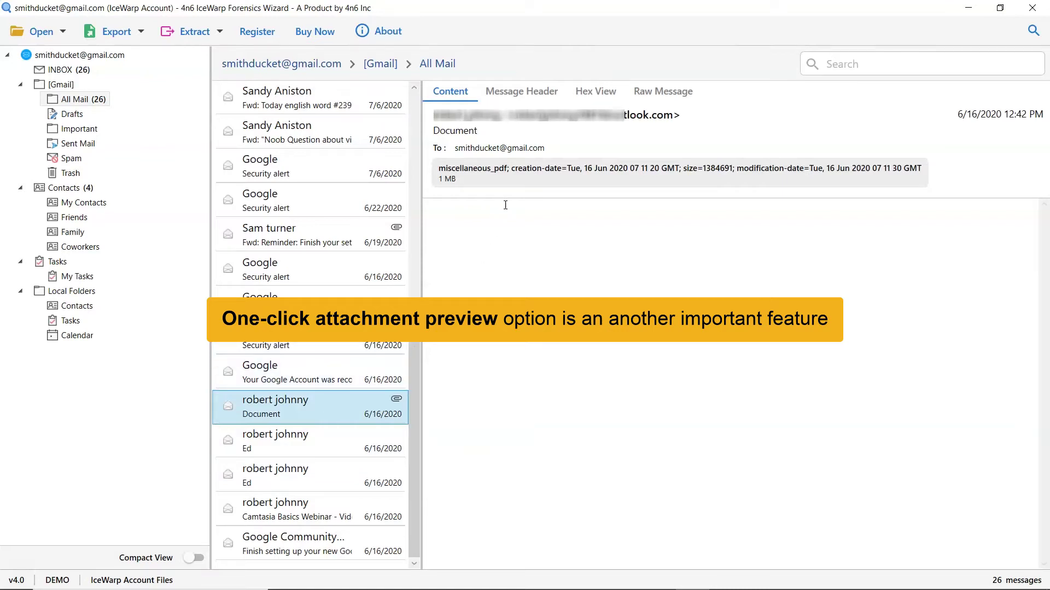
right_click(516, 179)
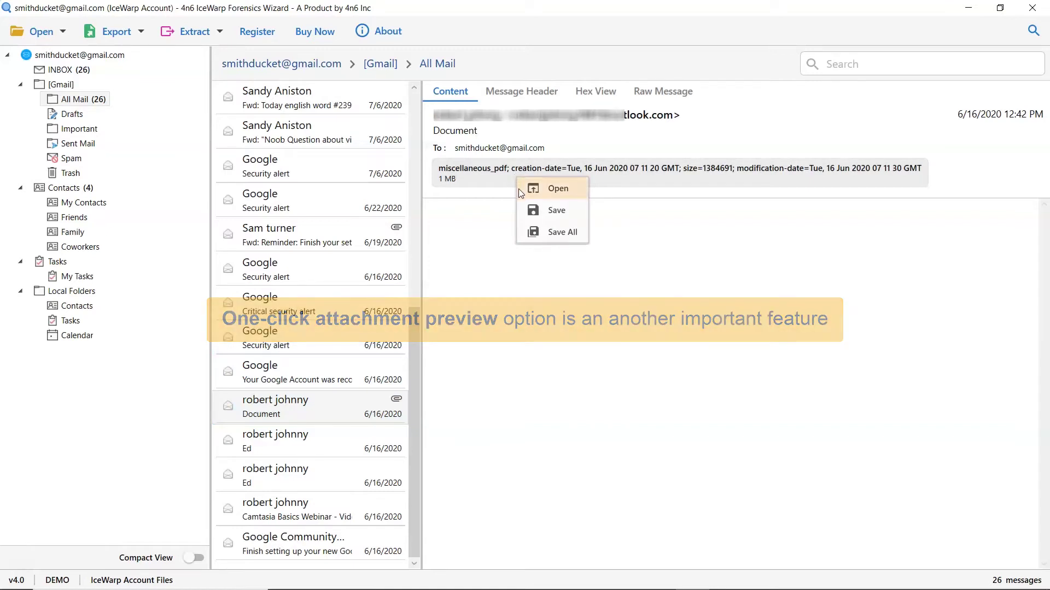
click(523, 236)
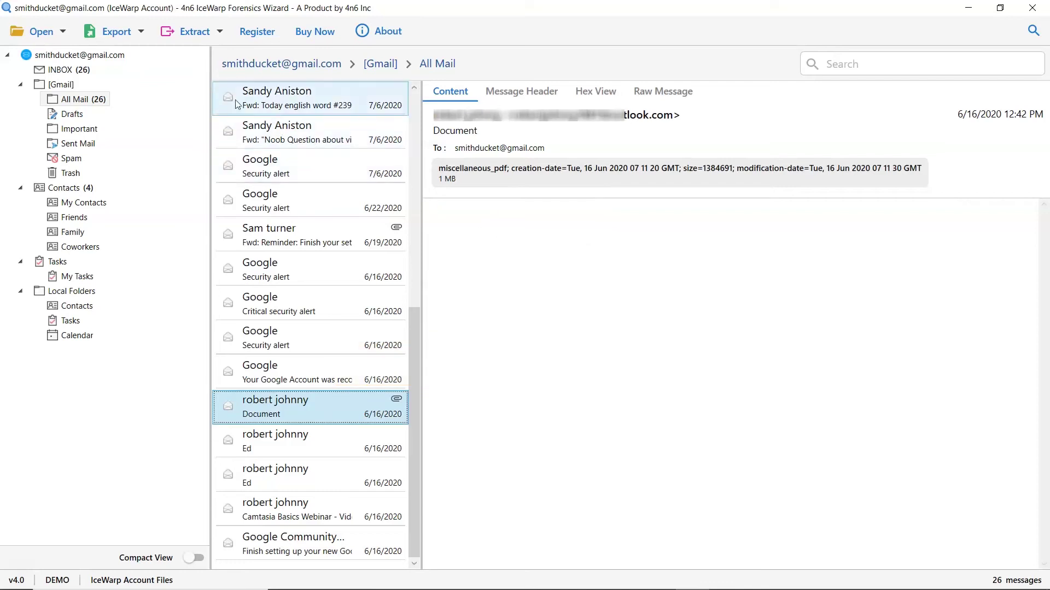
Look through the Export and extraction menus, leaving the export format list open
click(140, 32)
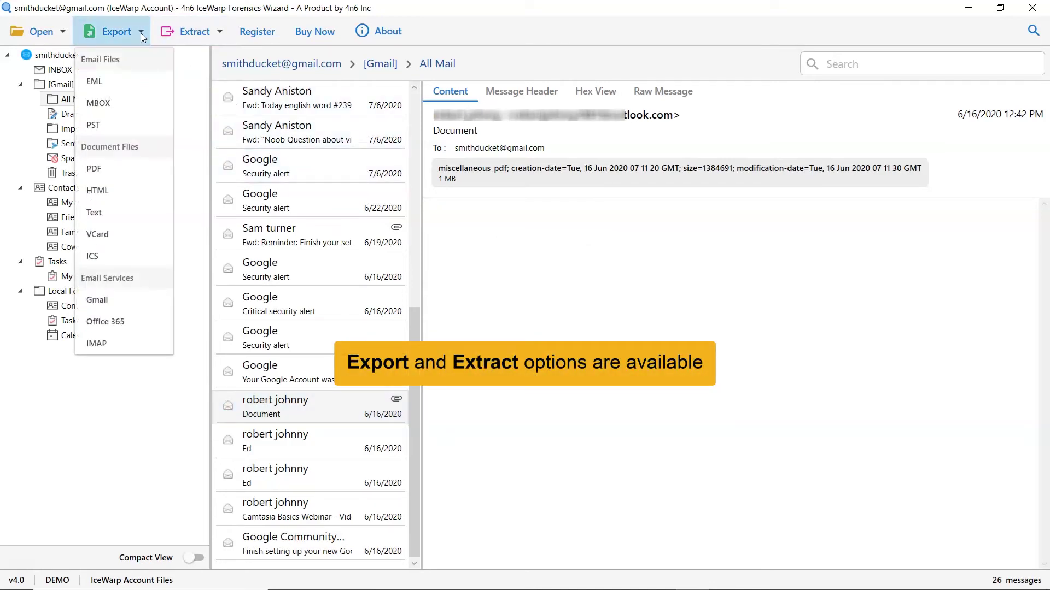
click(140, 33)
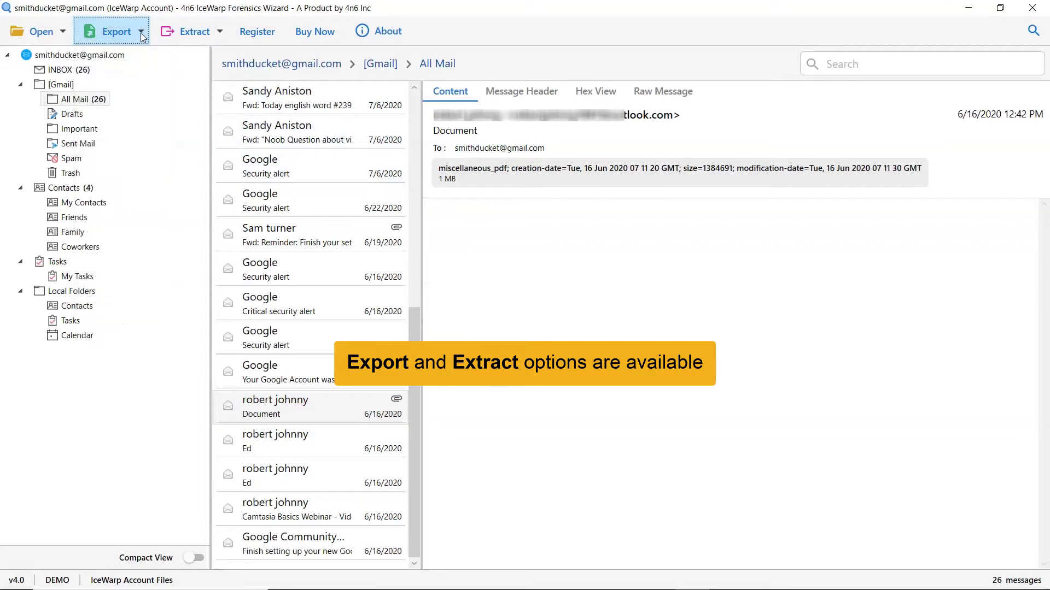
click(220, 32)
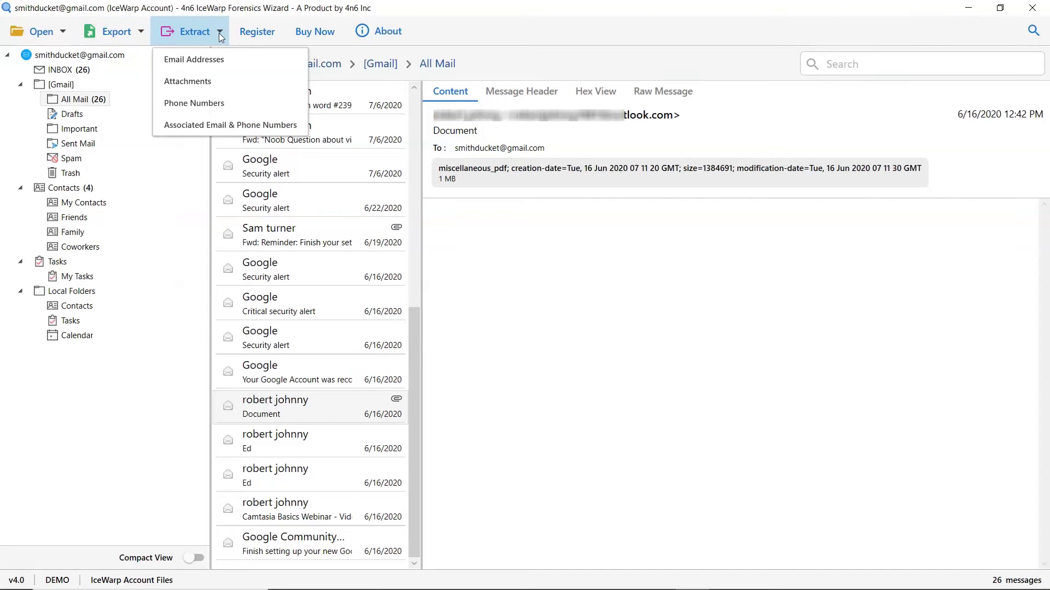
click(221, 34)
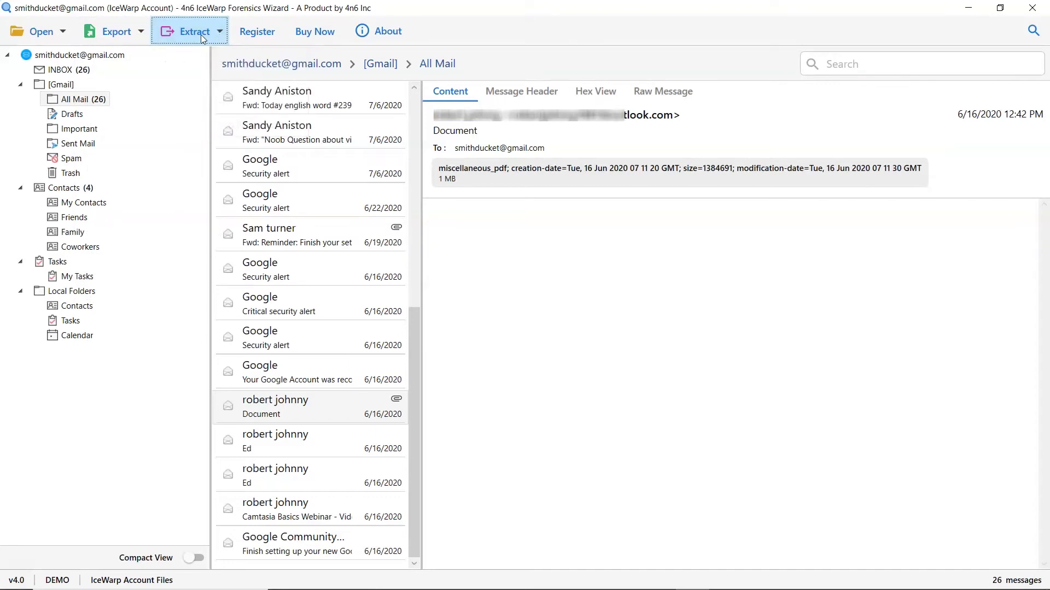
click(138, 36)
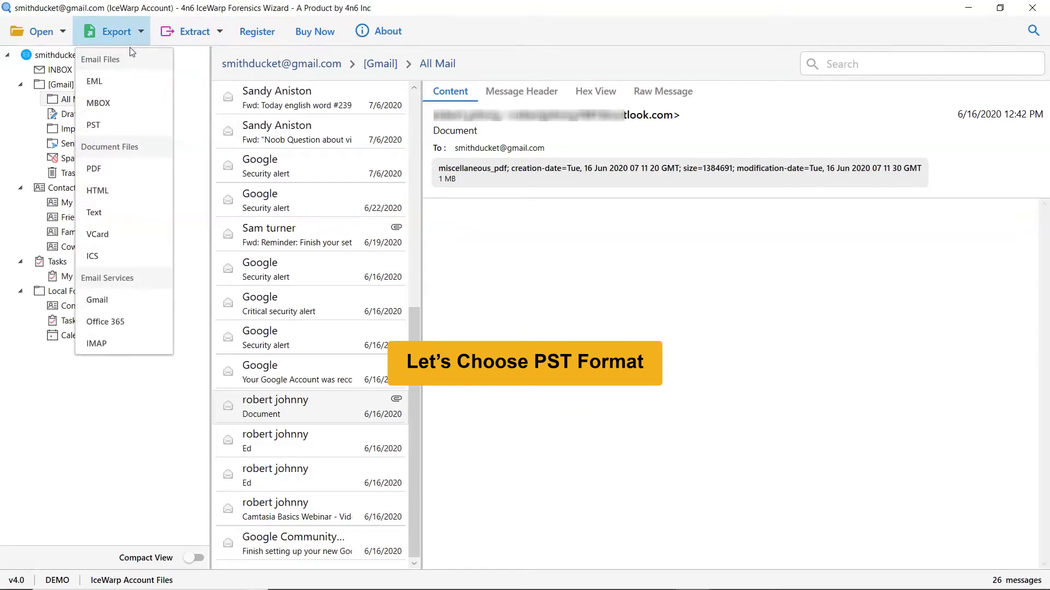
Choose PST export and uncheck Drafts, Important, Sent Mail, Spam and Trash
click(137, 129)
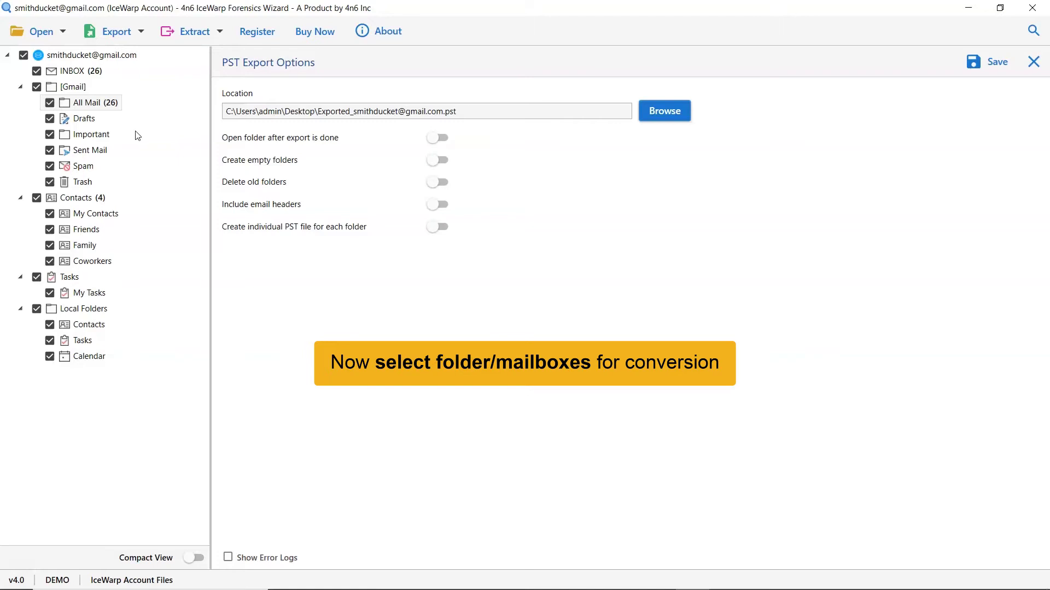
click(48, 121)
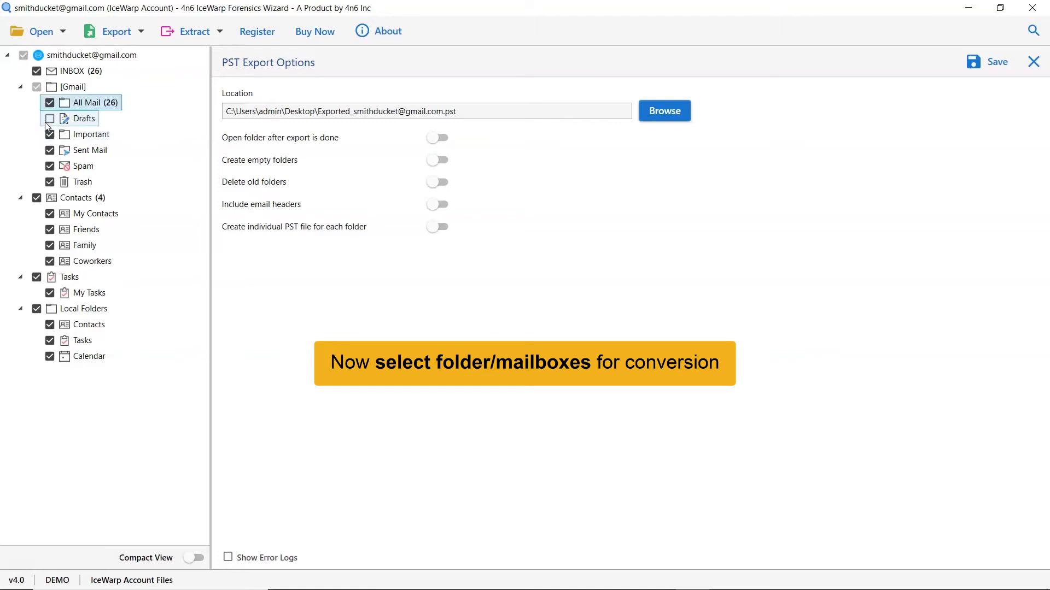
click(49, 135)
click(50, 152)
click(49, 166)
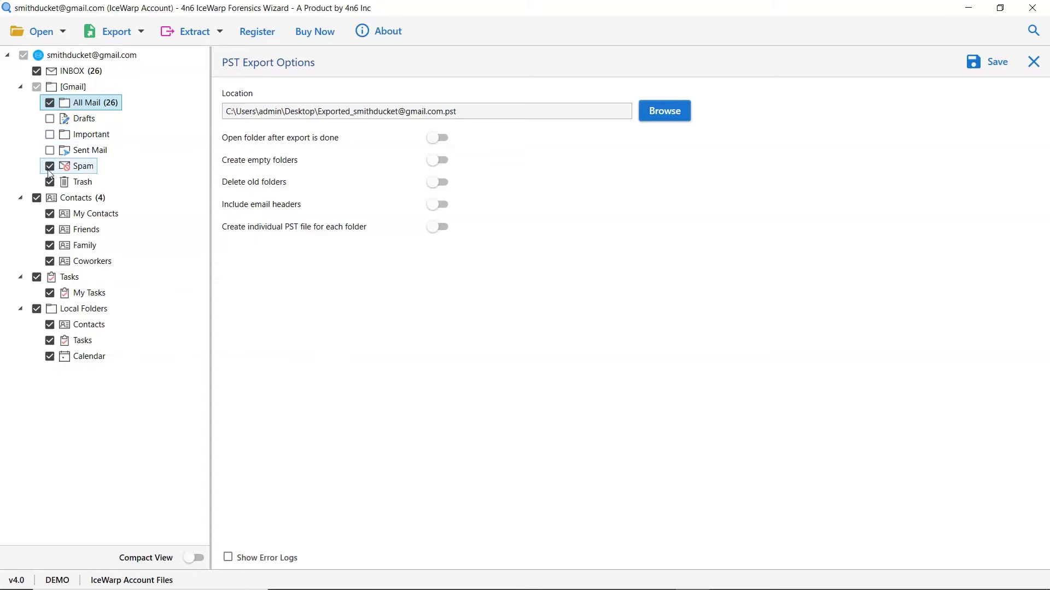
click(50, 184)
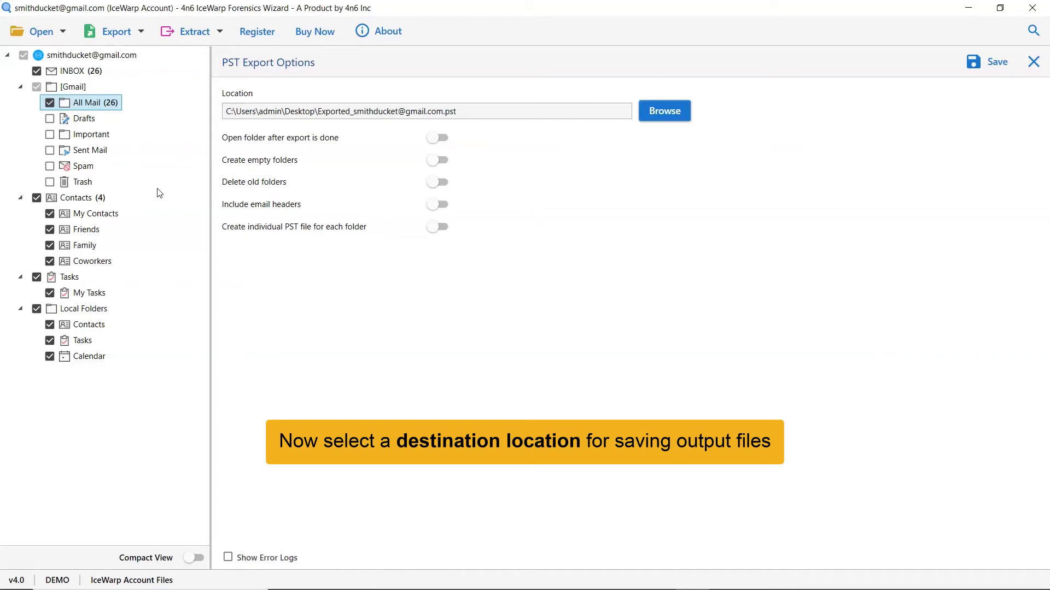
Set the PST destination to C:\Users\admin\Desktop\Output
click(662, 112)
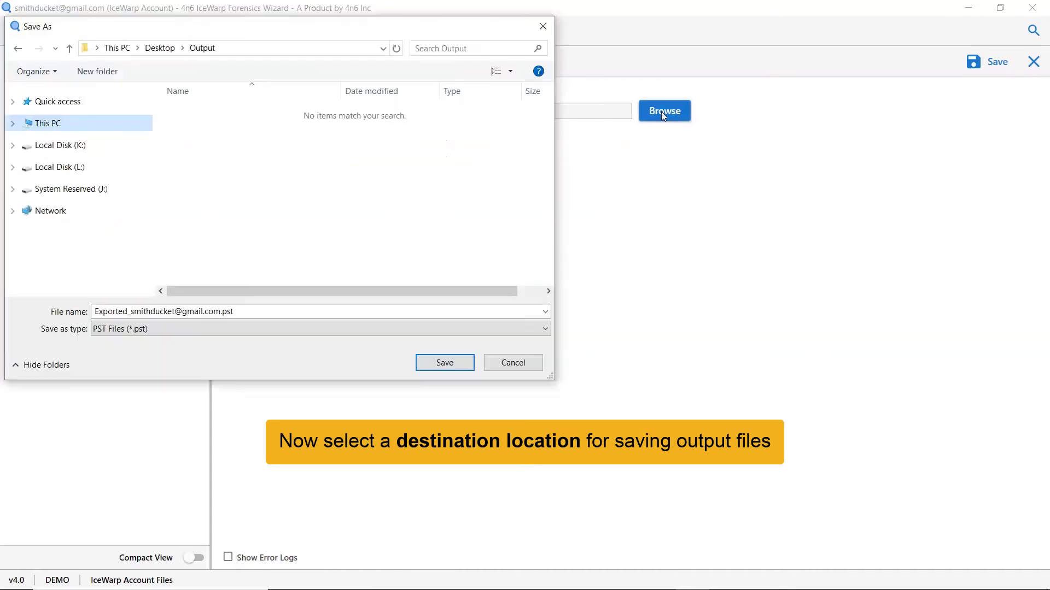
click(452, 367)
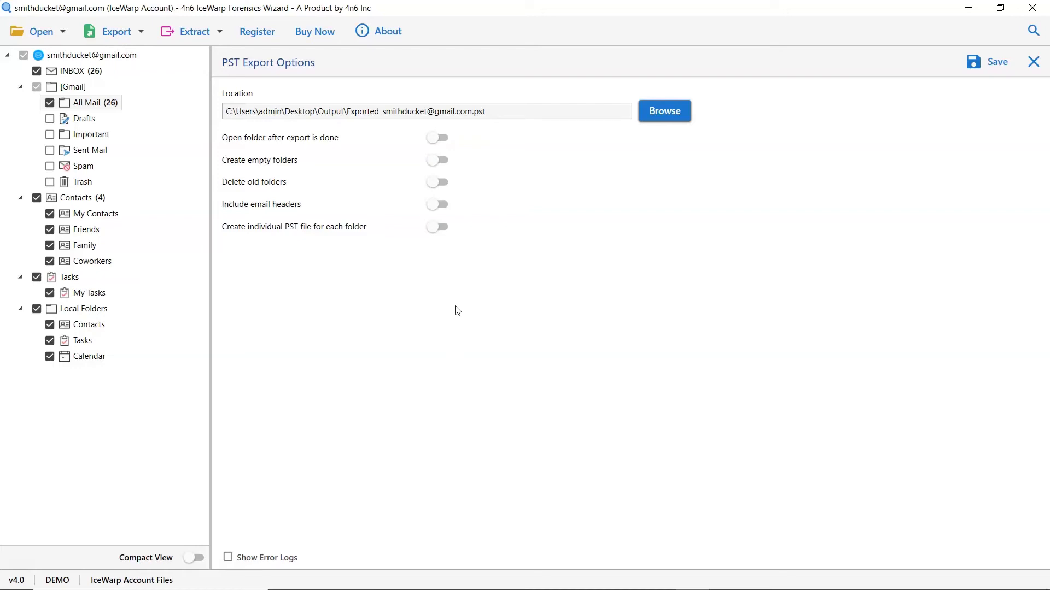
click(436, 138)
click(434, 142)
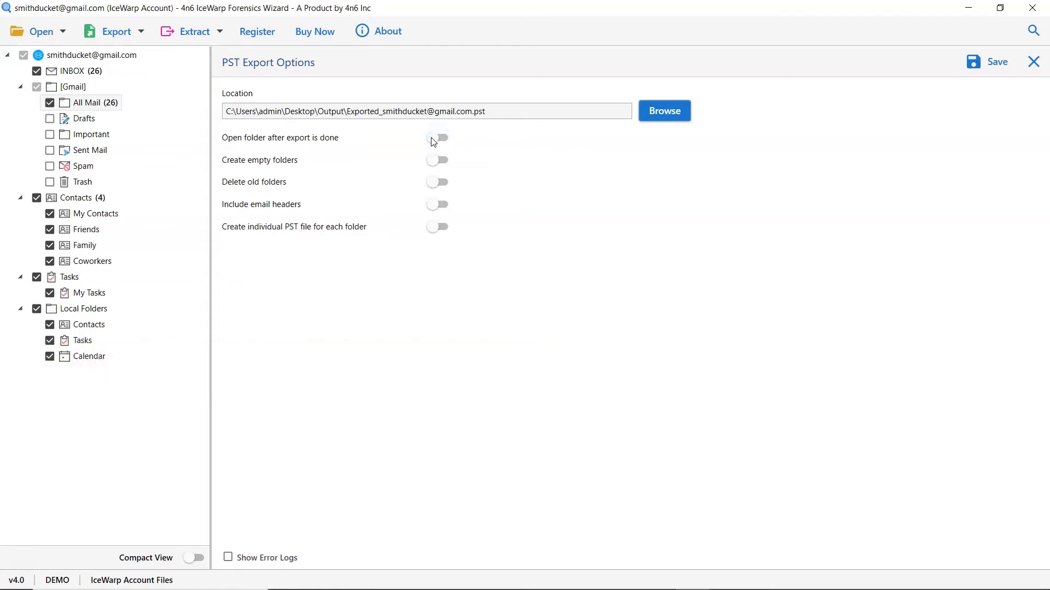
click(436, 183)
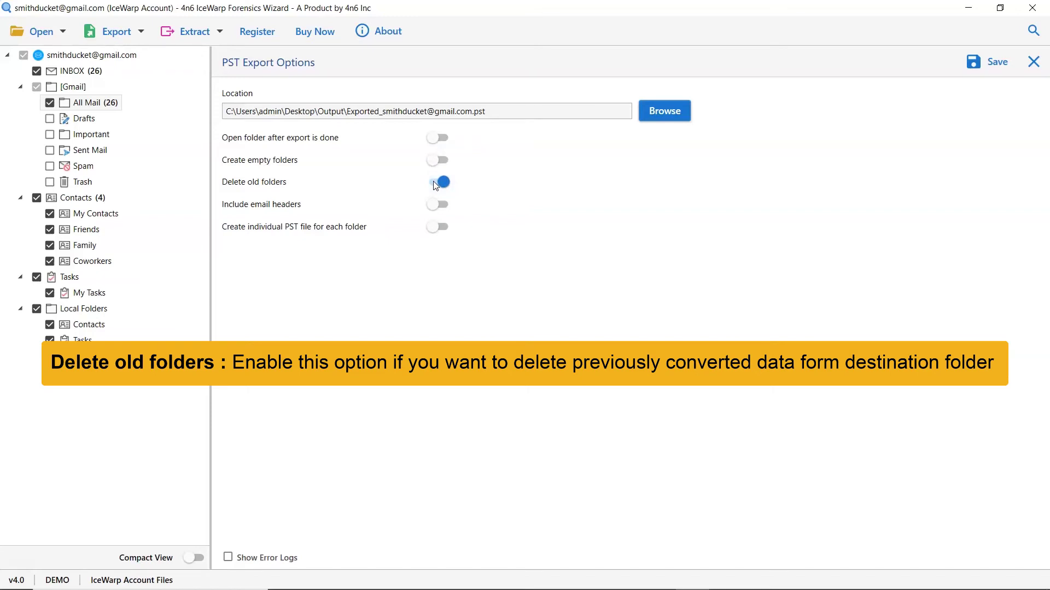
click(436, 183)
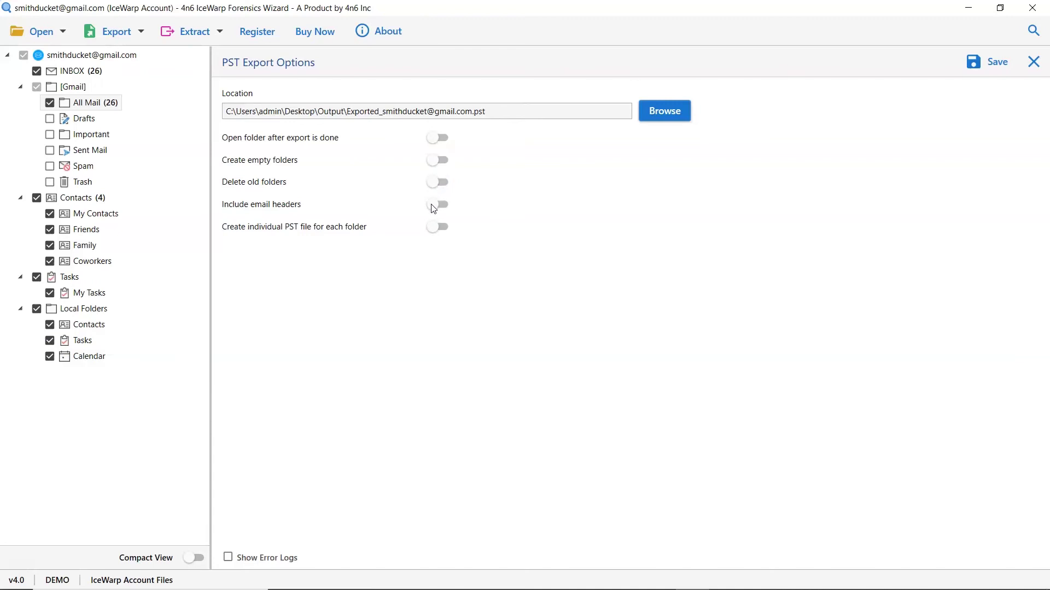
click(435, 205)
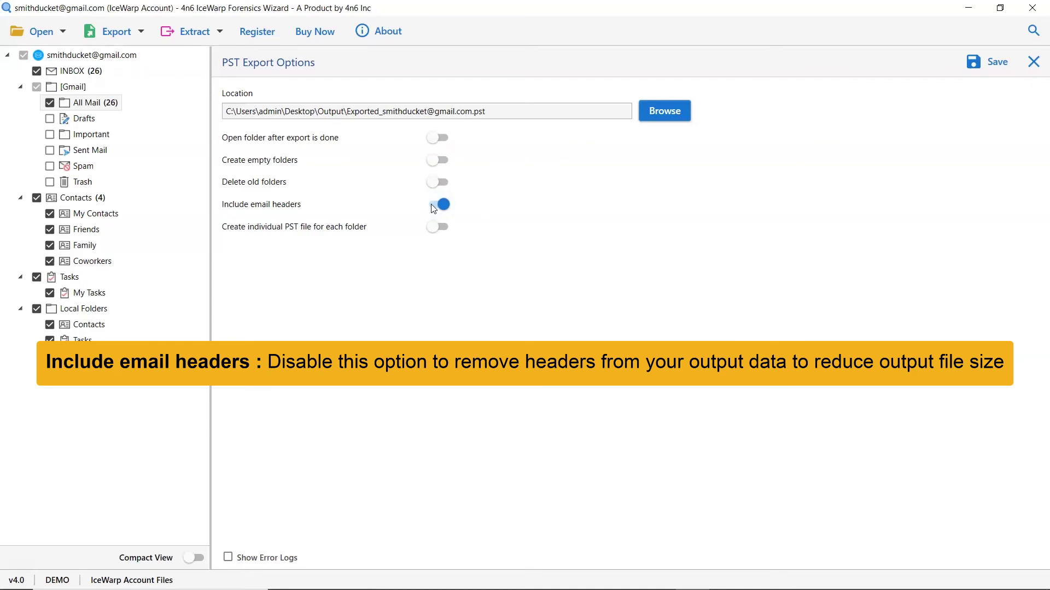
click(436, 205)
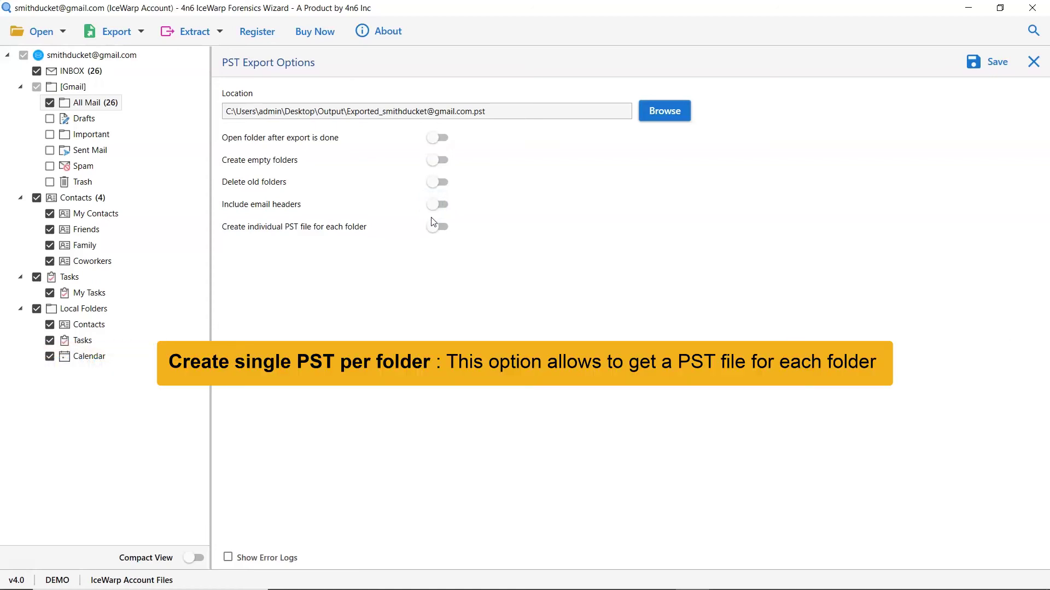
click(435, 227)
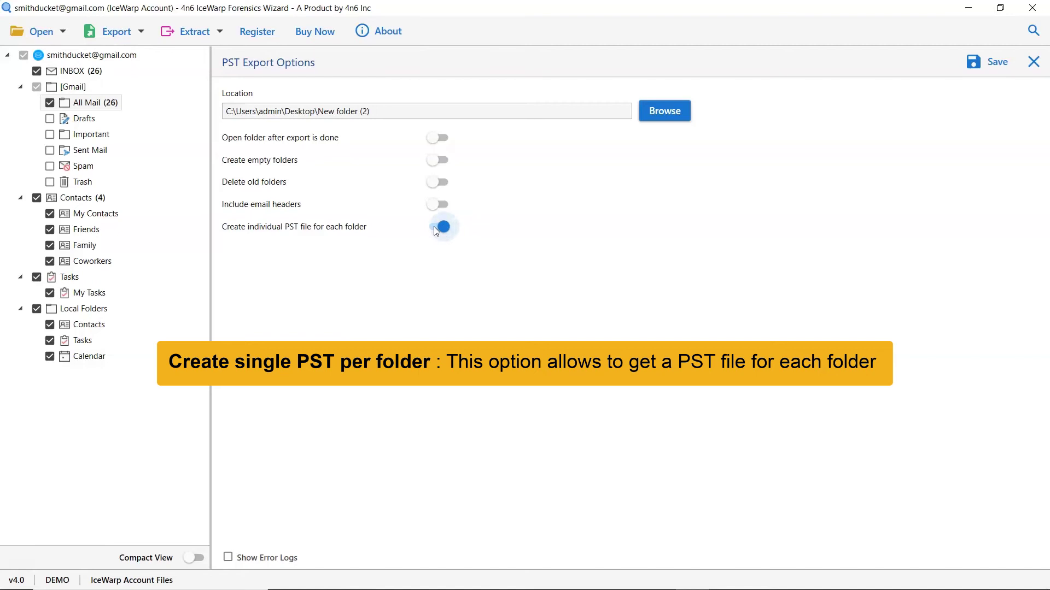
click(434, 226)
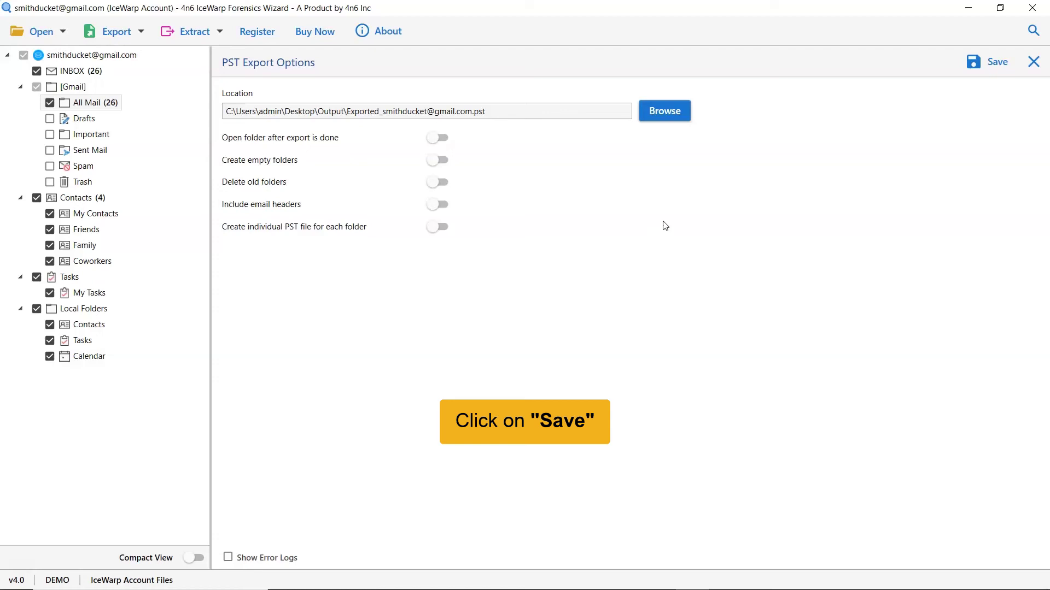
Run the PST export and dismiss the demo export limit notice
click(995, 70)
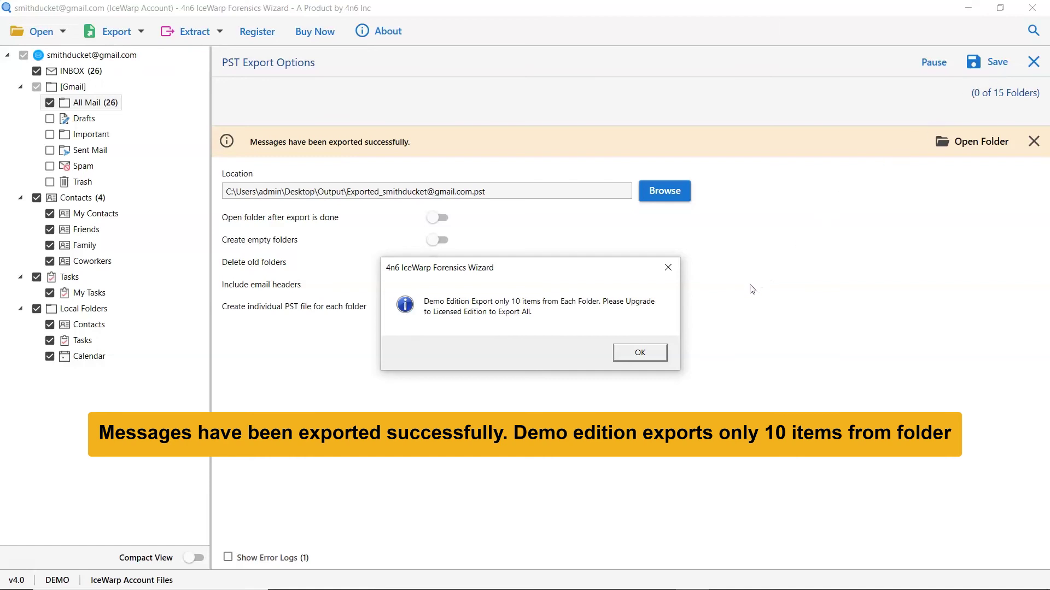
click(627, 353)
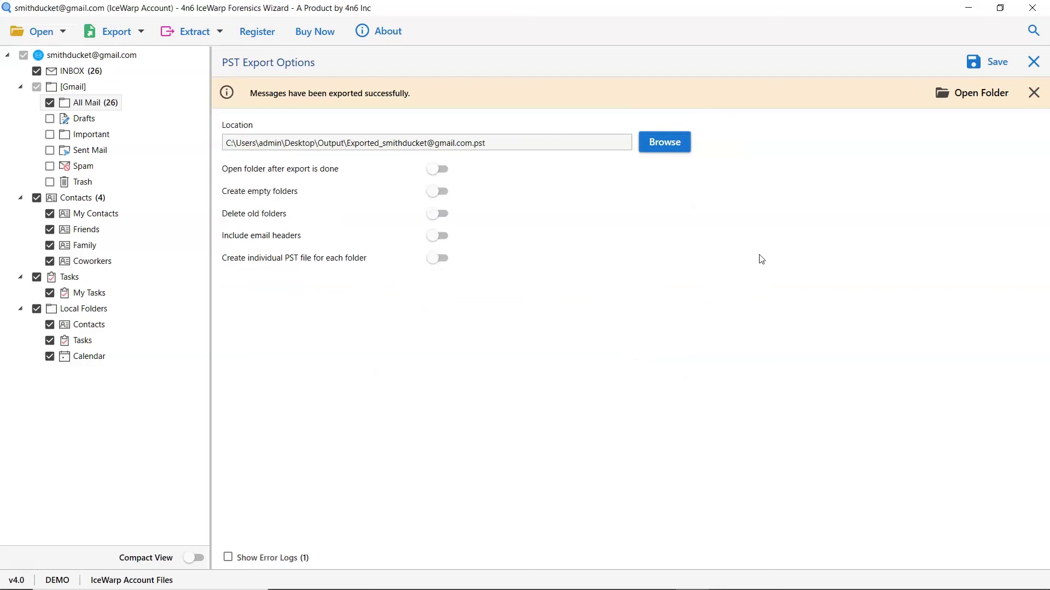
Open the Output folder showing the exported 513 KB PST file
click(982, 100)
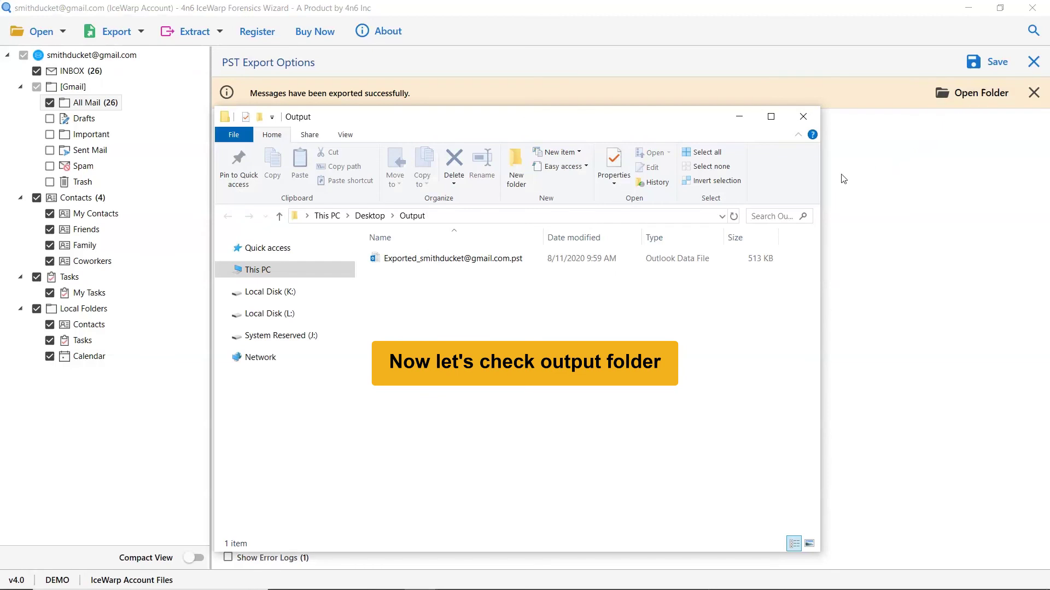